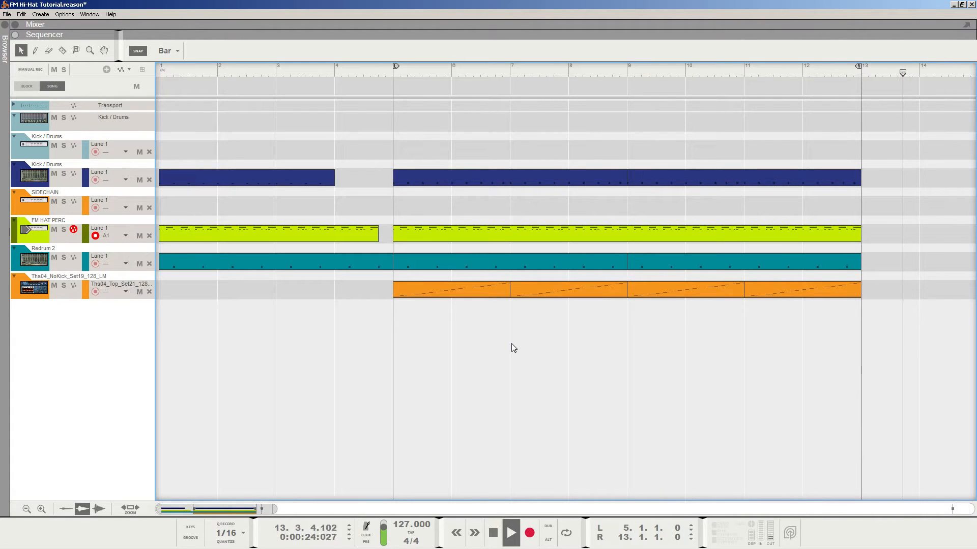
Step: Stop playback in the FM Hi-Hat Tutorial song and switch to the rack window of Document 1
key("space")
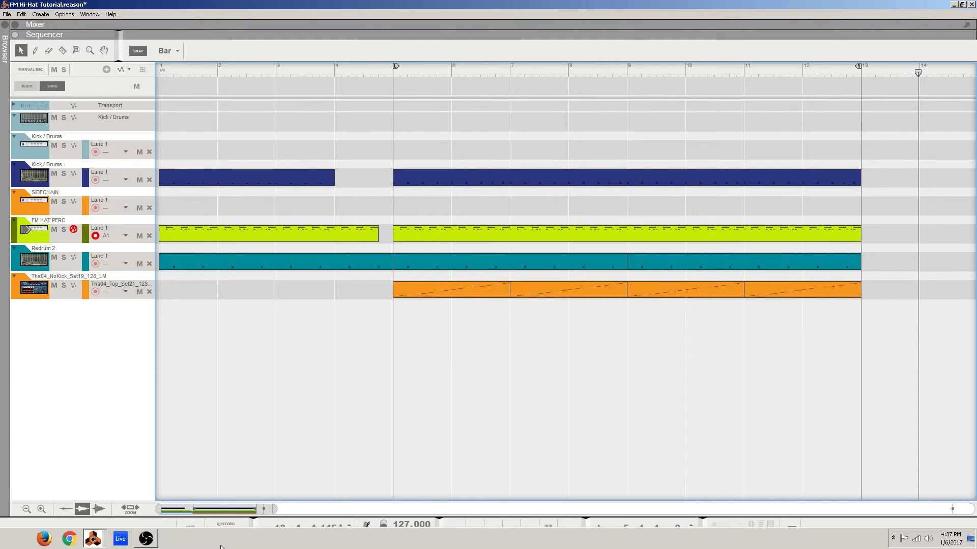
left_click(95, 547)
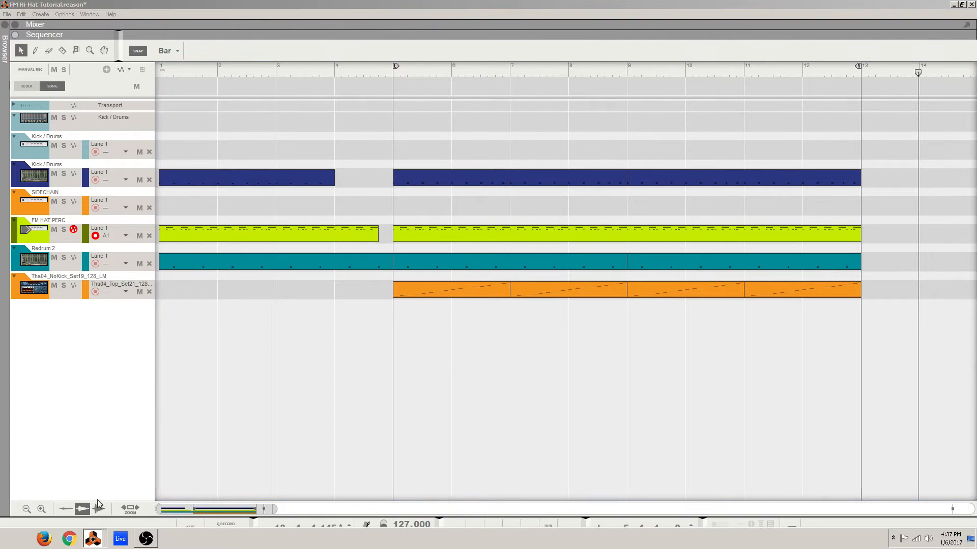
left_click(98, 499)
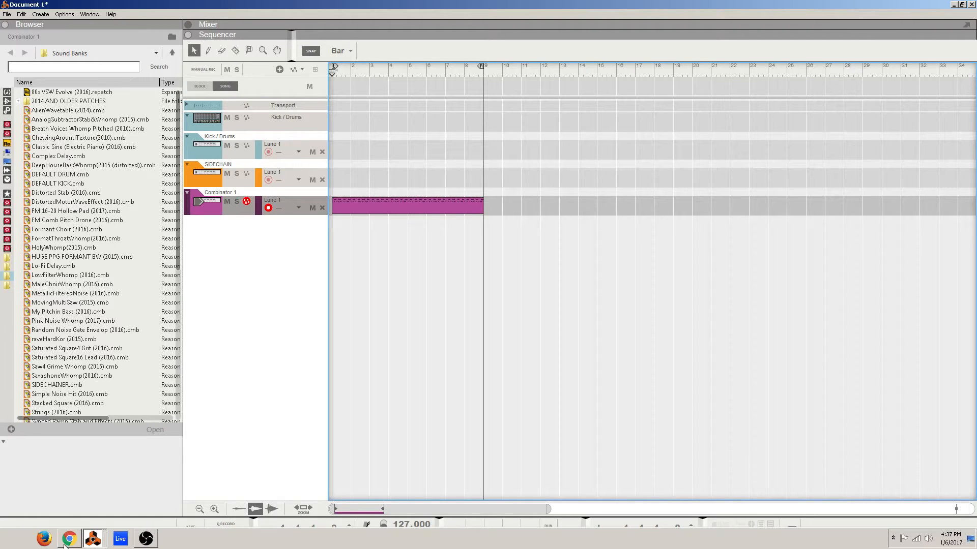
left_click(92, 544)
left_click(90, 515)
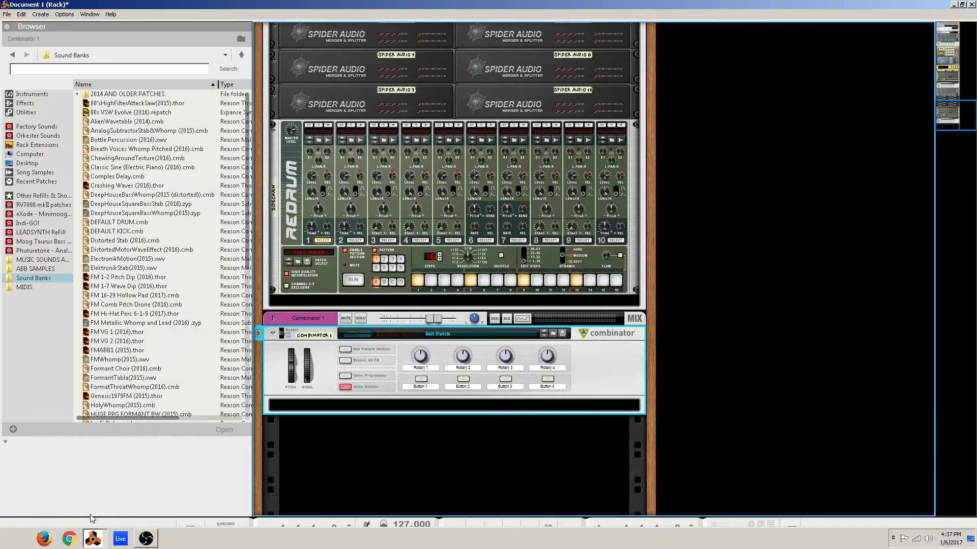
left_click(332, 425)
right_click(333, 431)
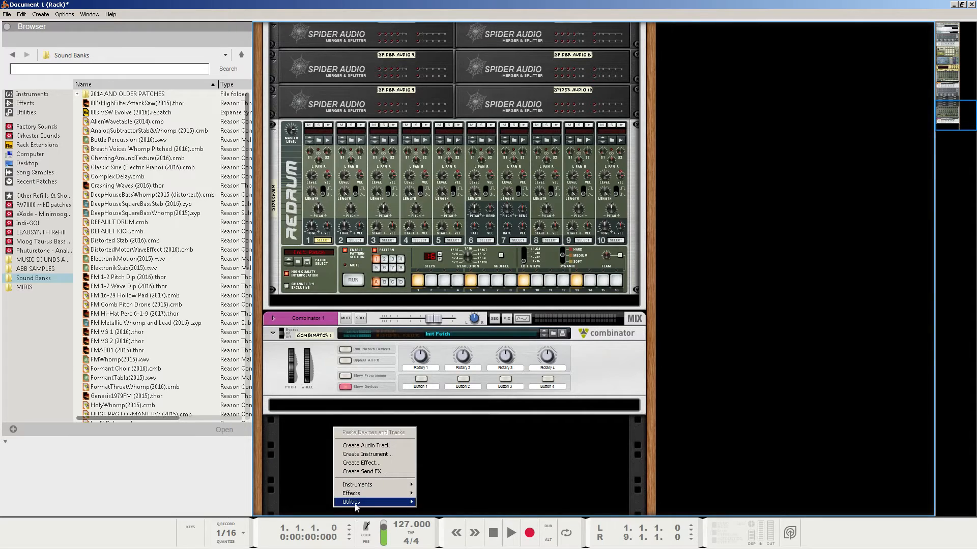
mouse_move(356, 502)
left_click(477, 456)
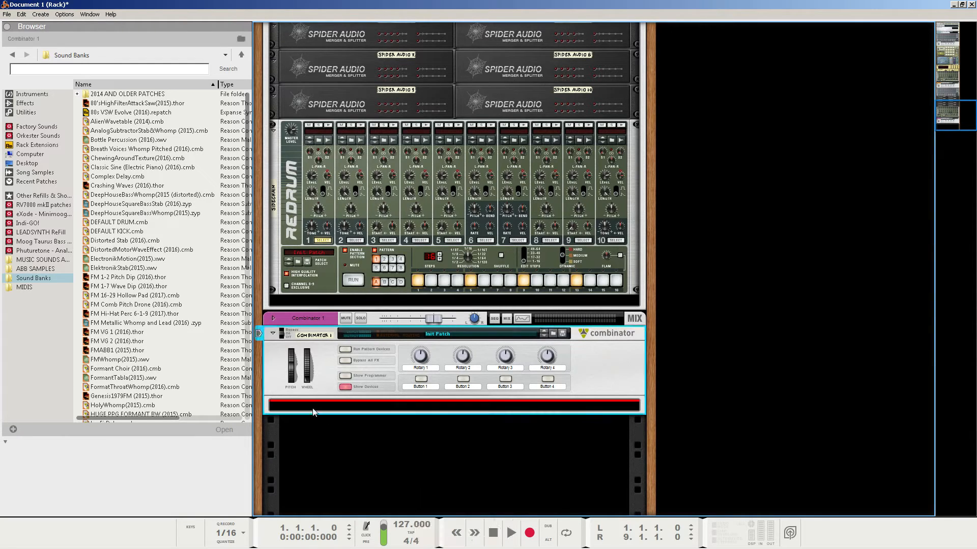
Step: Create a Thor synthesizer inside the empty Combinator 1 and show its programmer
left_click(402, 401)
right_click(319, 408)
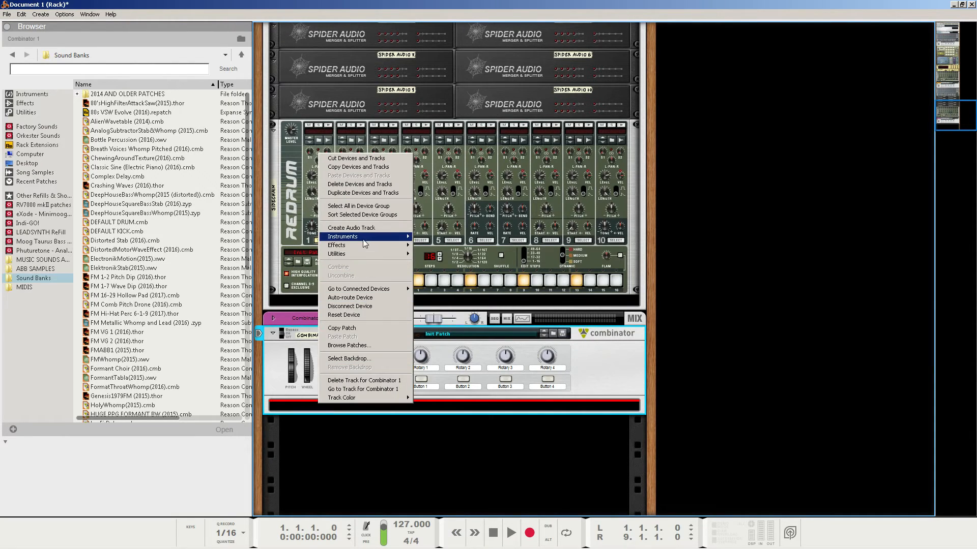
mouse_move(387, 237)
left_click(447, 302)
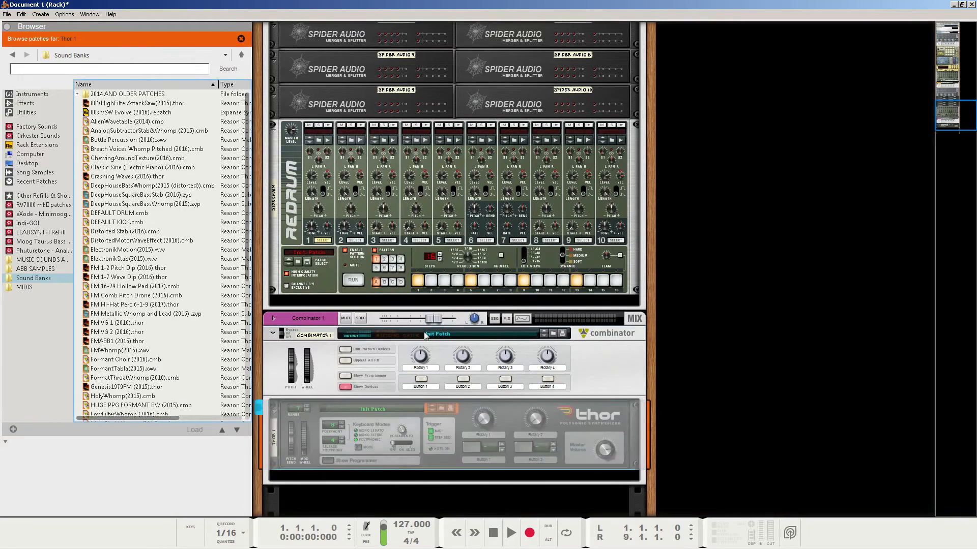
left_click(327, 461)
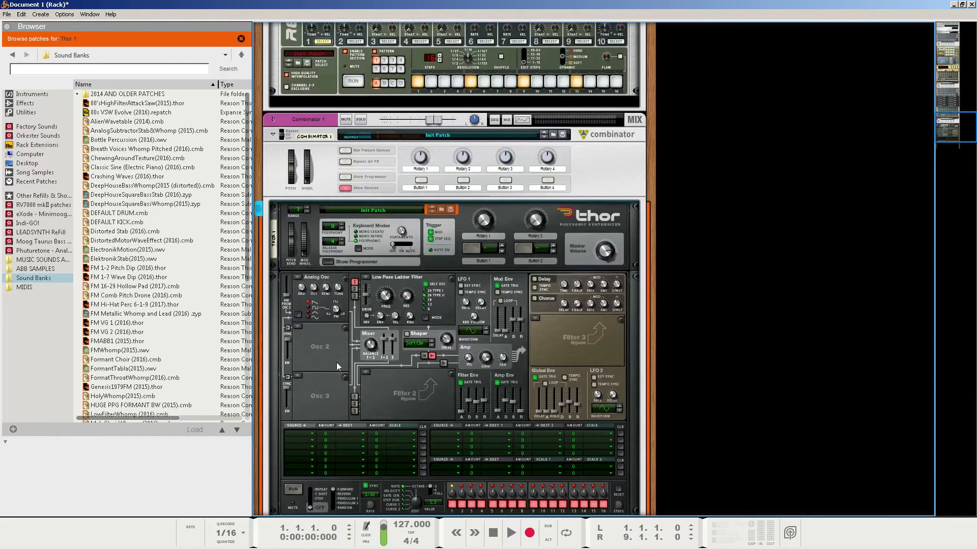
Step: Reset the Thor device and set Filter 1 to Bypass
right_click(322, 344)
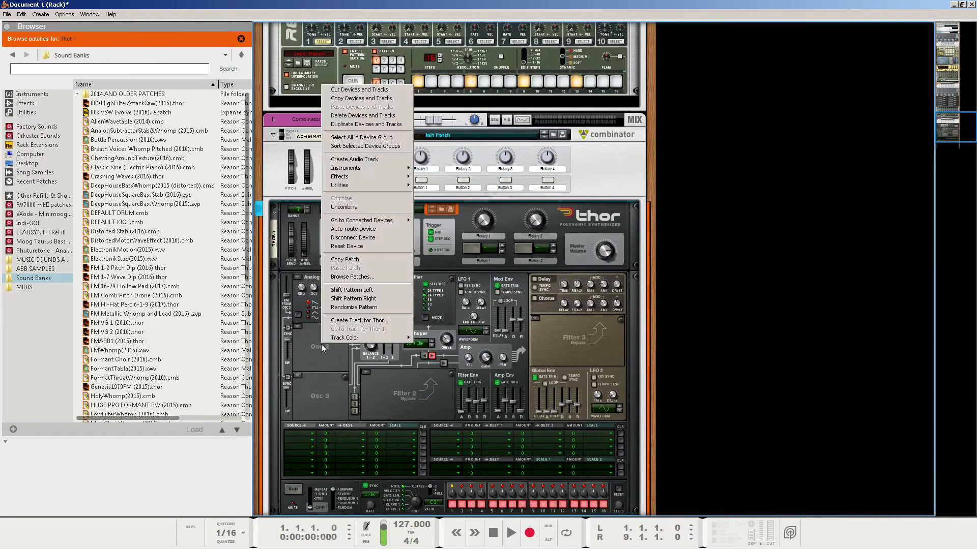
left_click(366, 246)
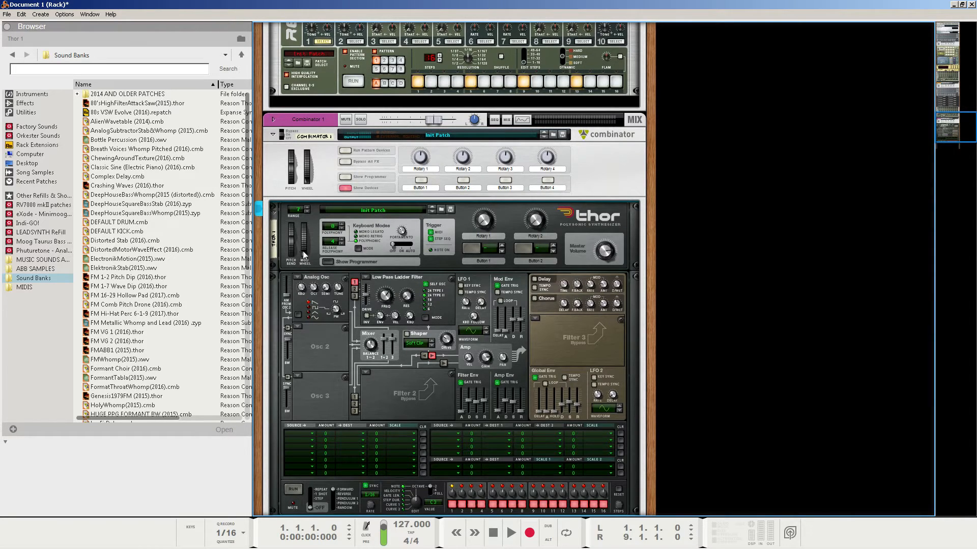
mouse_move(304, 254)
left_click(367, 278)
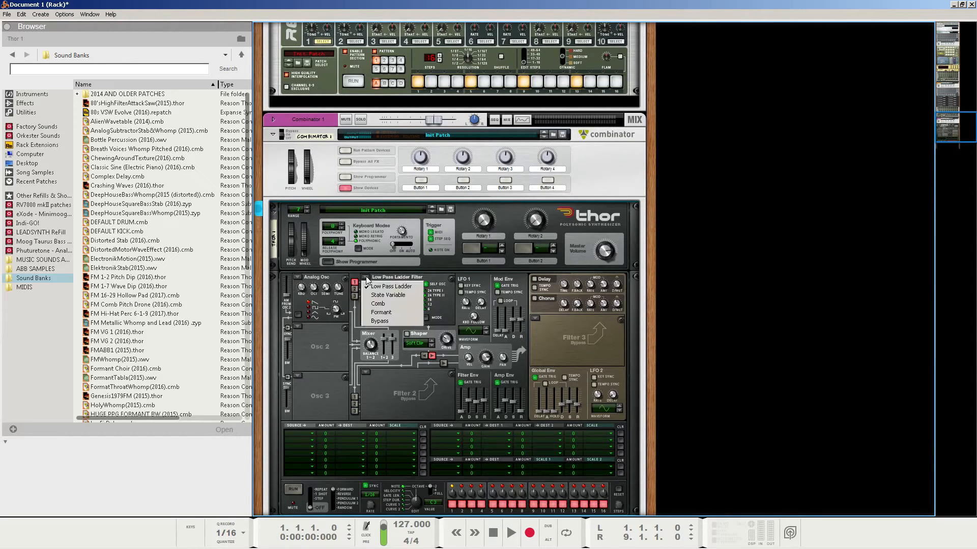
left_click(376, 321)
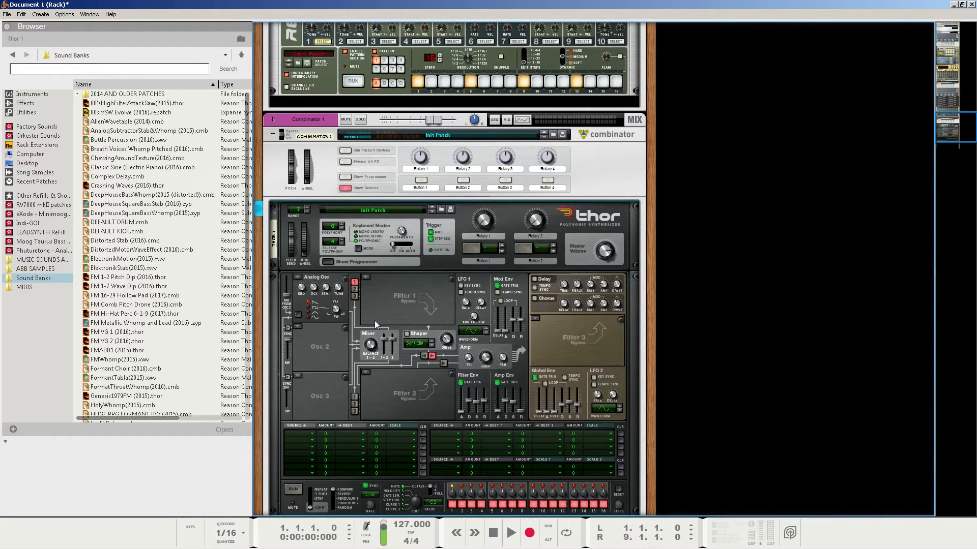
Step: Set Osc 1 to FM Pair, adjust its octave, carrier, modulator and FM amount, and audition the sound
left_click(298, 277)
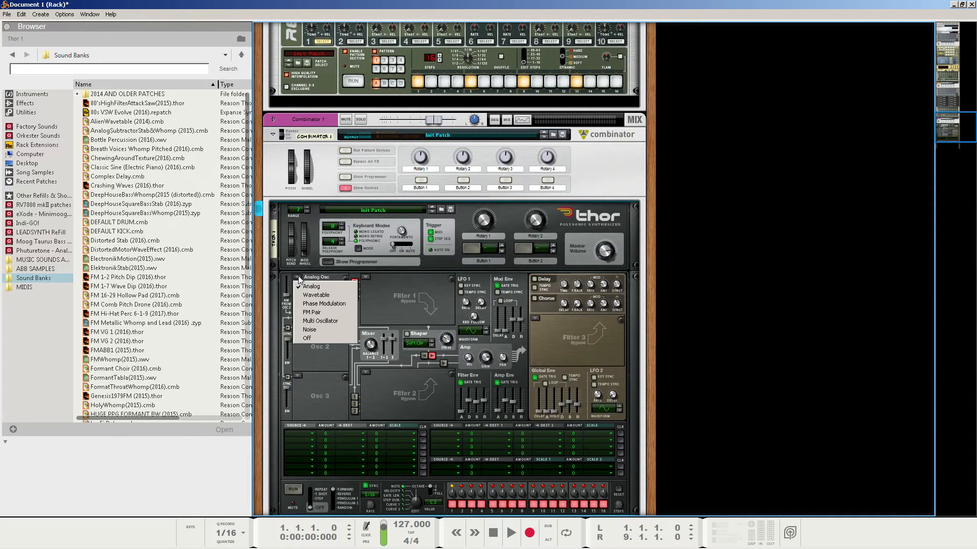
left_click(311, 314)
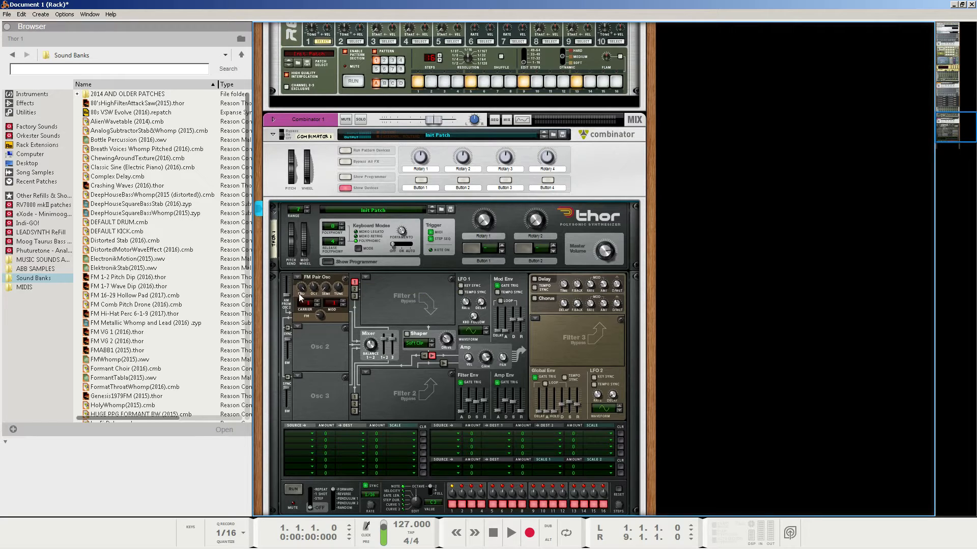
left_click_drag(315, 291, 326, 273)
left_click_drag(310, 304, 312, 294)
mouse_move(334, 303)
left_mouse_down()
mouse_move(341, 291)
mouse_move(333, 305)
left_mouse_up()
mouse_move(319, 319)
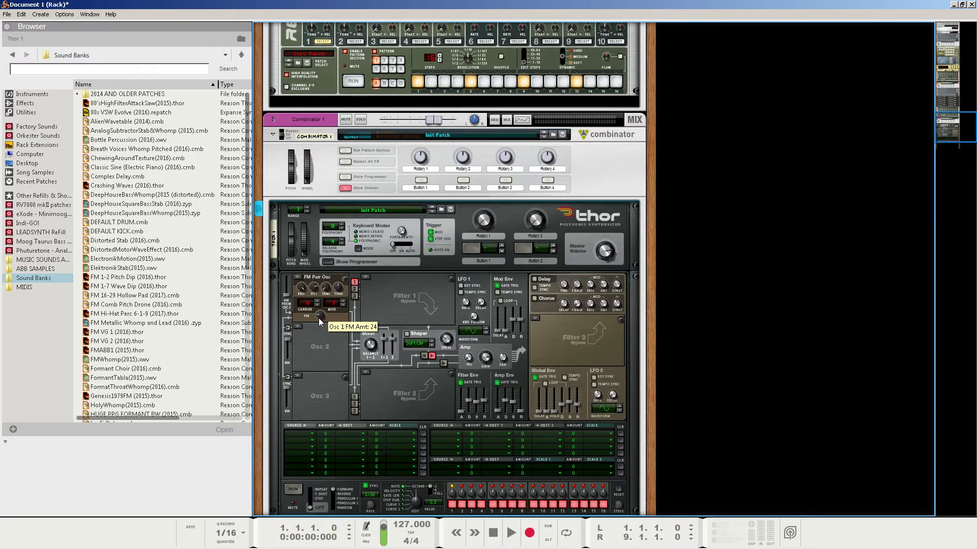
mouse_move(319, 319)
left_mouse_down()
mouse_move(329, 308)
mouse_move(327, 319)
left_mouse_up()
left_click_drag(335, 277, 340, 269)
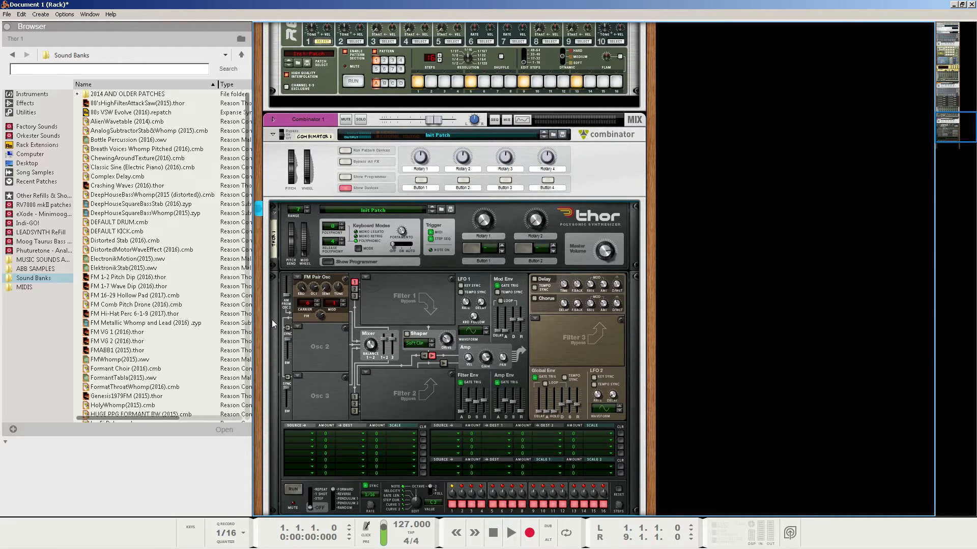
key("space")
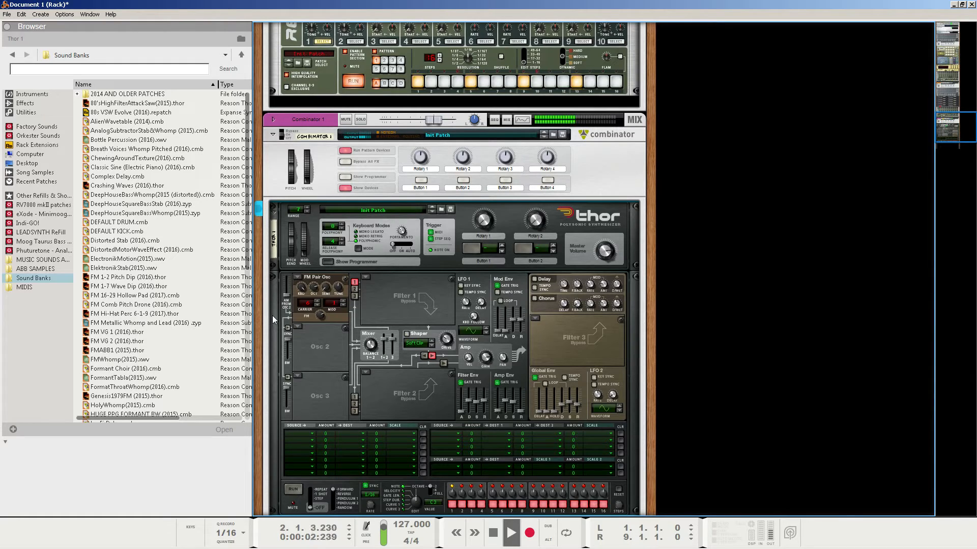
key("space")
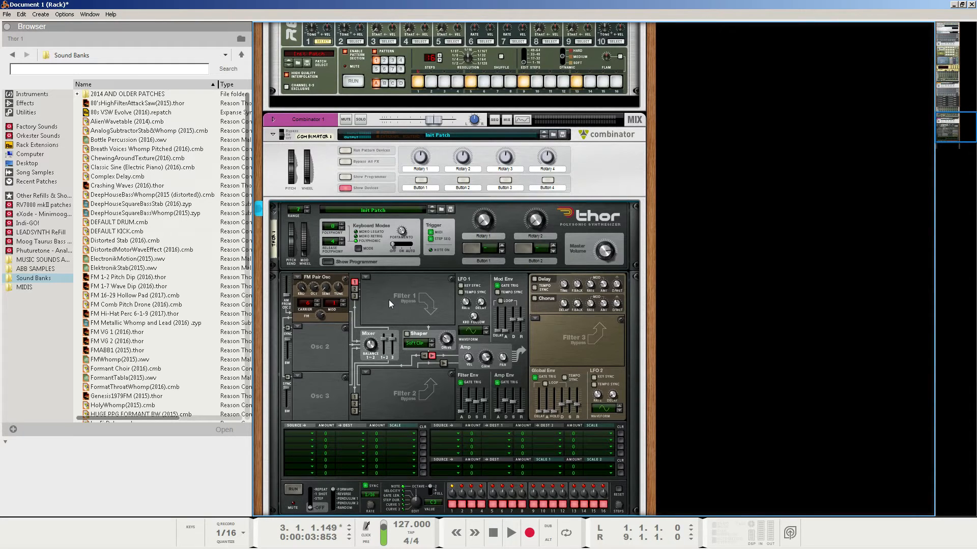
Step: Route Osc 2 into Filter 1, set it to FM Pair and adjust its FM amount
left_click(355, 289)
left_click(297, 327)
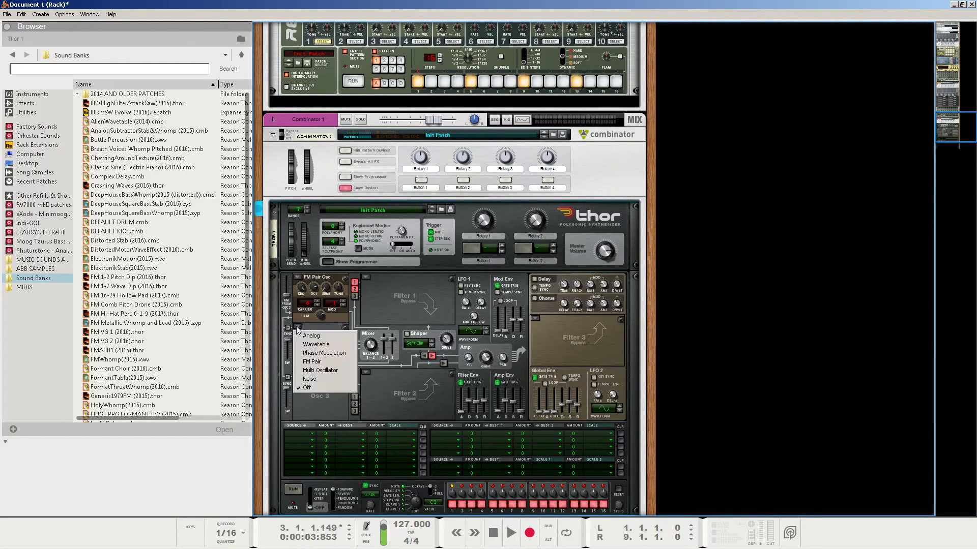
left_click(305, 362)
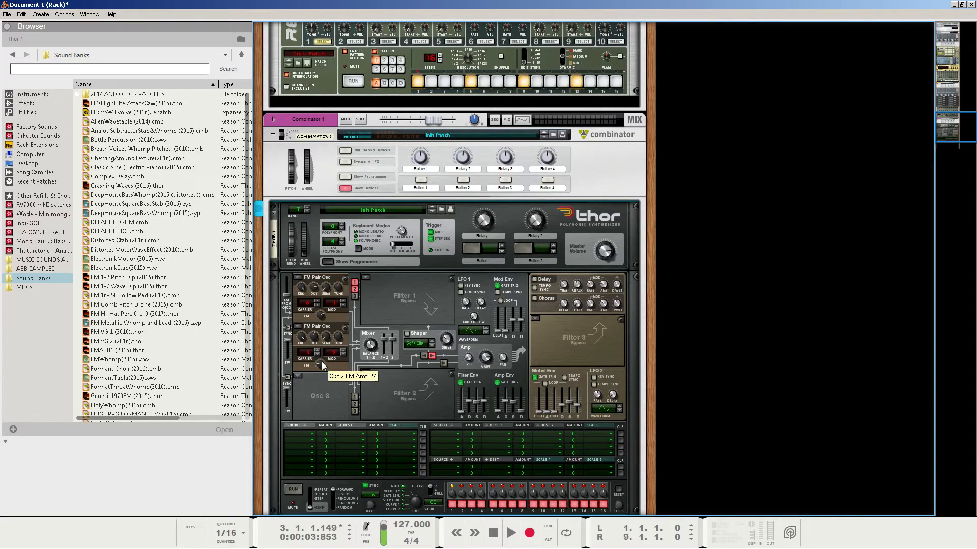
left_click_drag(322, 366, 363, 282)
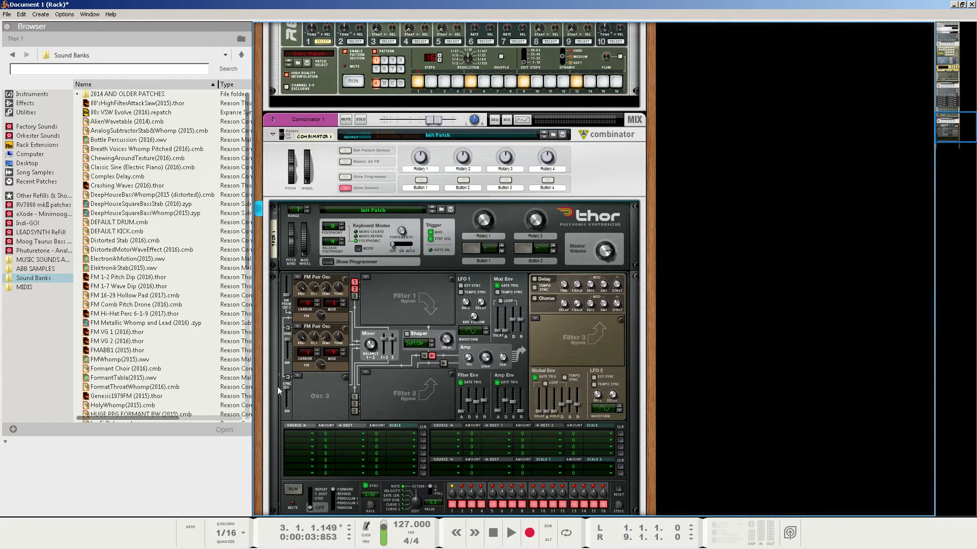
Step: Turn on sync for Osc 2, raise Osc 1's AM From Osc 2 amount, and audition the part from the start
left_click(287, 329)
mouse_move(288, 300)
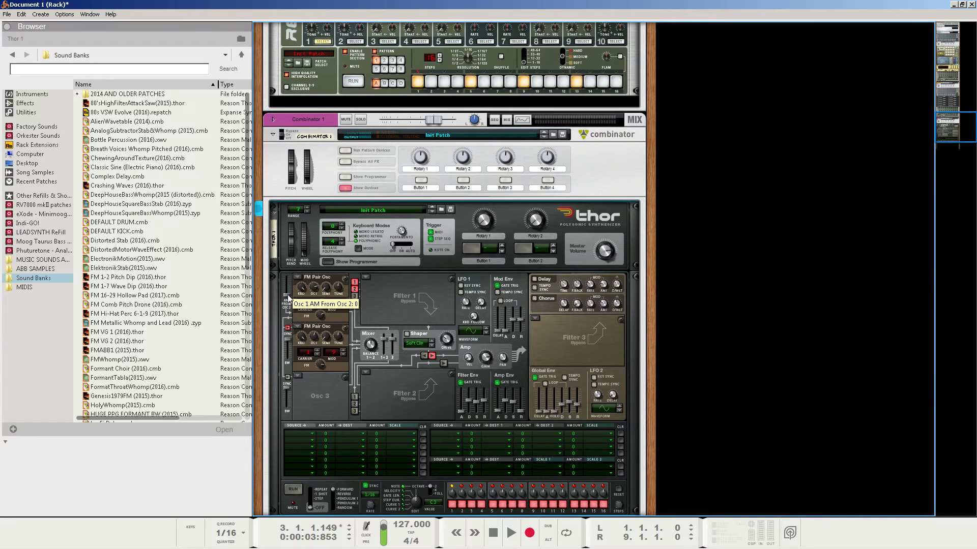
left_click_drag(288, 300, 303, 267)
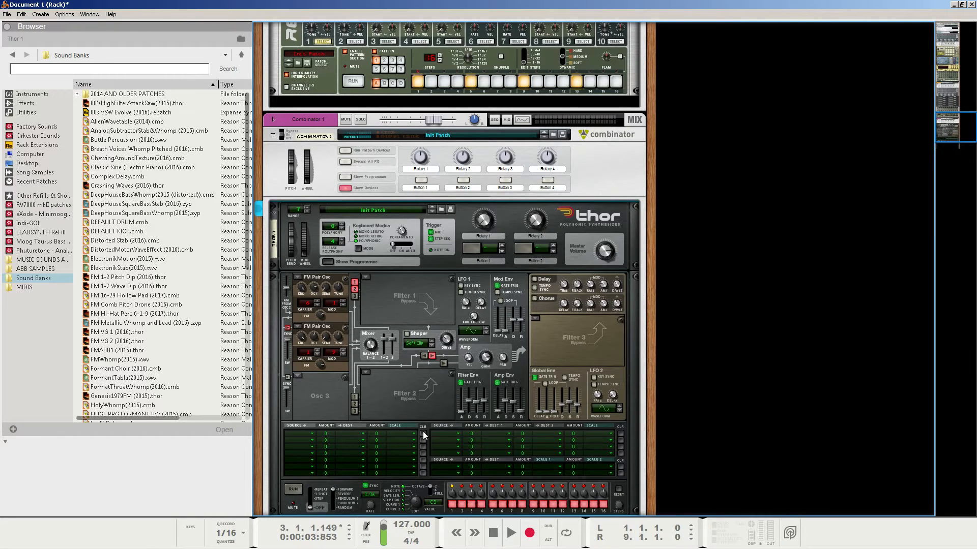
left_click(495, 542)
key("space")
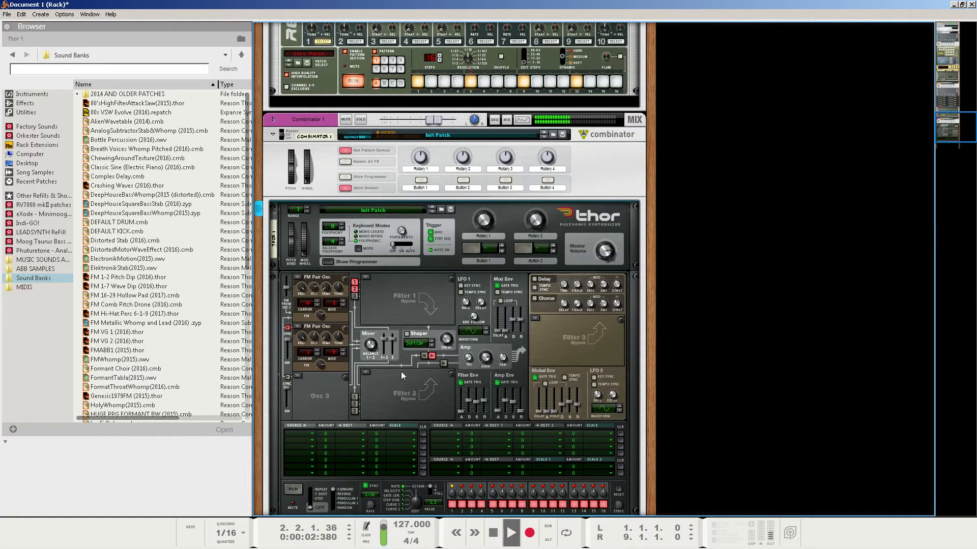
left_click(494, 538)
left_click(494, 539)
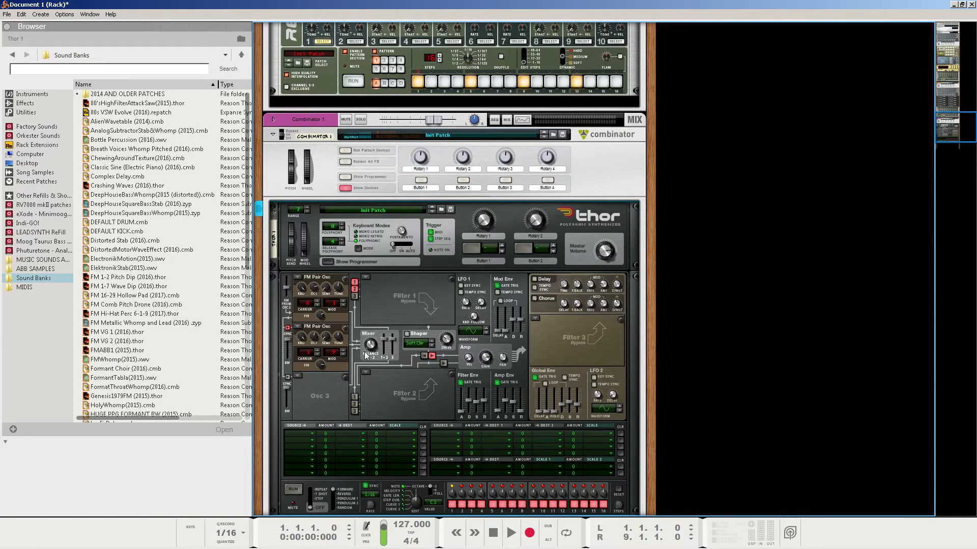
Step: Adjust the mixer balance between Osc 1 and Osc 2, and enable the Shaper in Sine mode
mouse_move(372, 348)
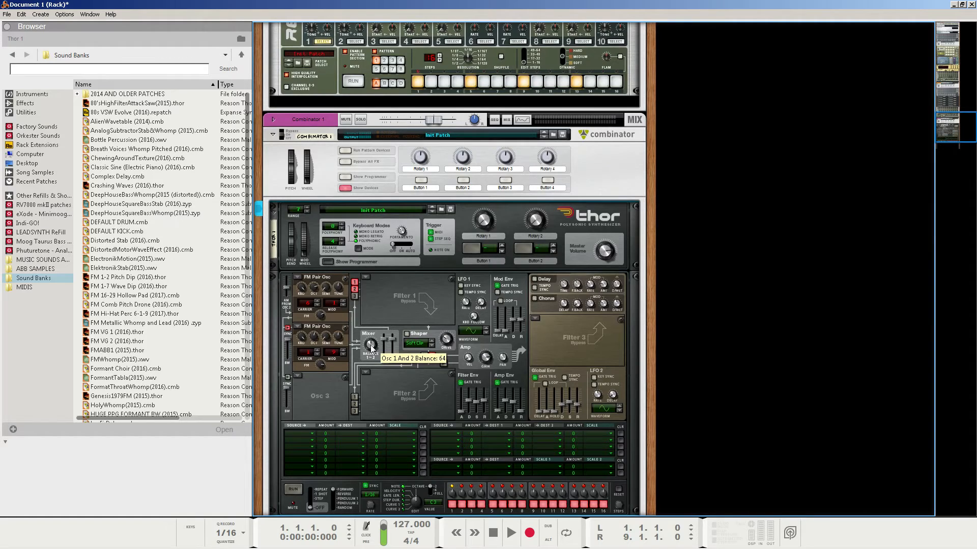
left_click_drag(371, 348, 369, 383)
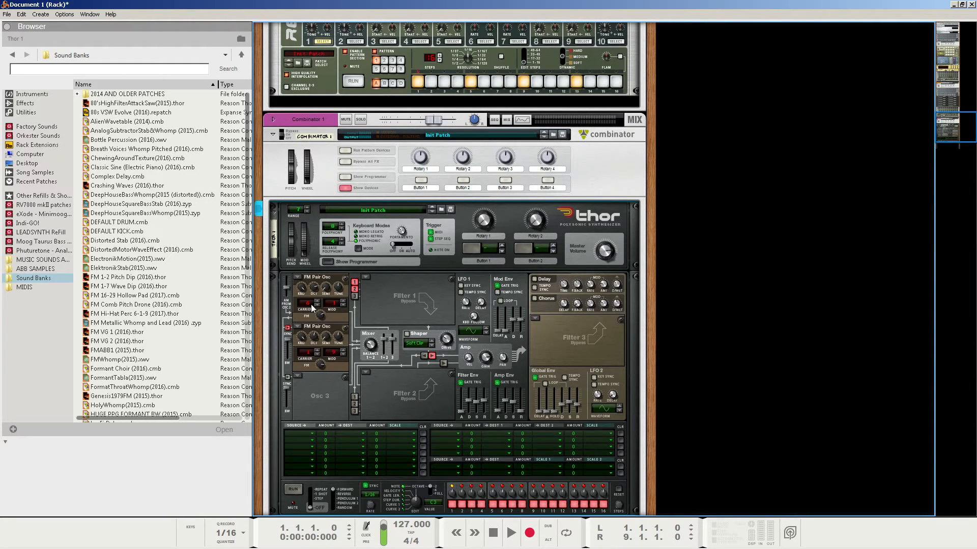
left_click(407, 335)
left_click(423, 345)
left_click(426, 379)
left_click_drag(461, 320, 501, 287)
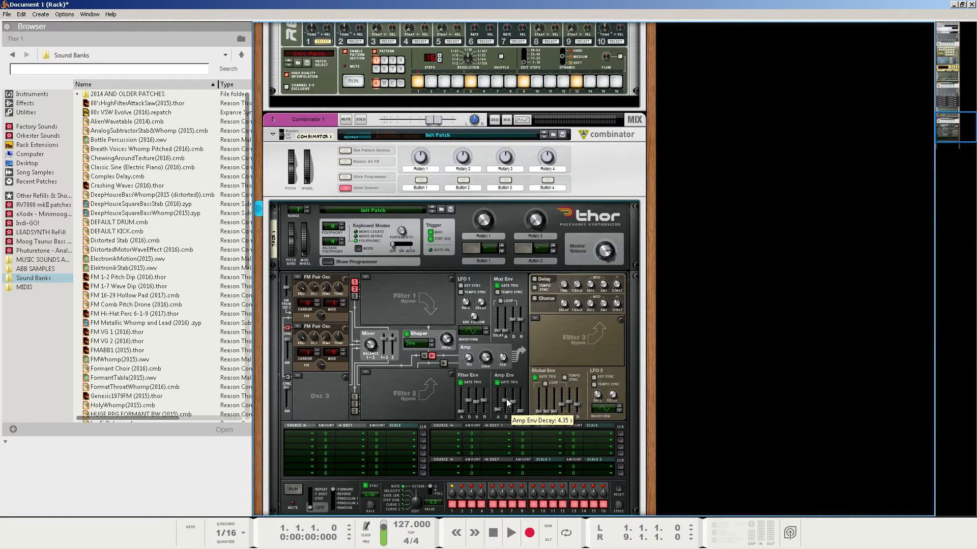
Step: Lower the Amp Env decay and sustain, adjust its release, and audition the shortened sound
left_click_drag(506, 403, 504, 436)
left_click_drag(512, 402, 504, 478)
mouse_move(520, 411)
left_click_drag(522, 407, 527, 407)
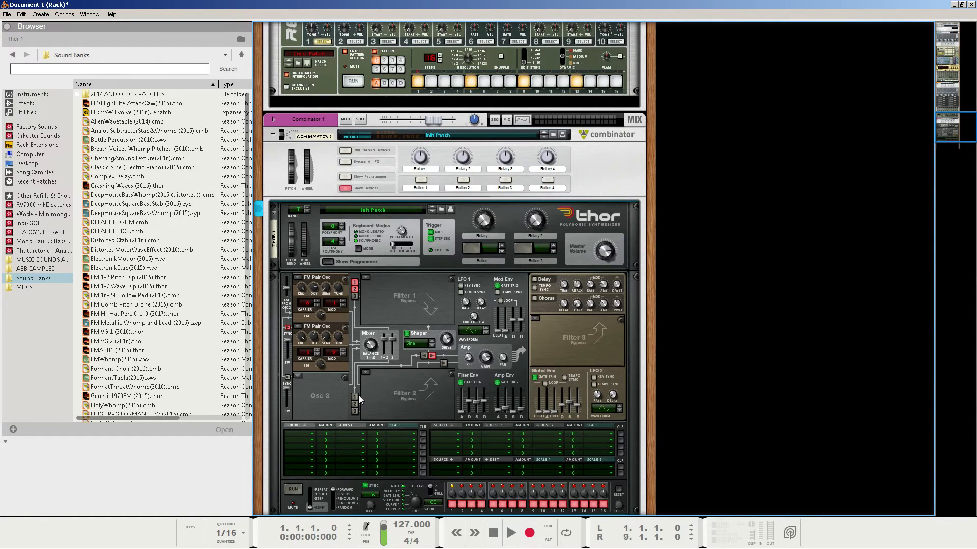
key("space")
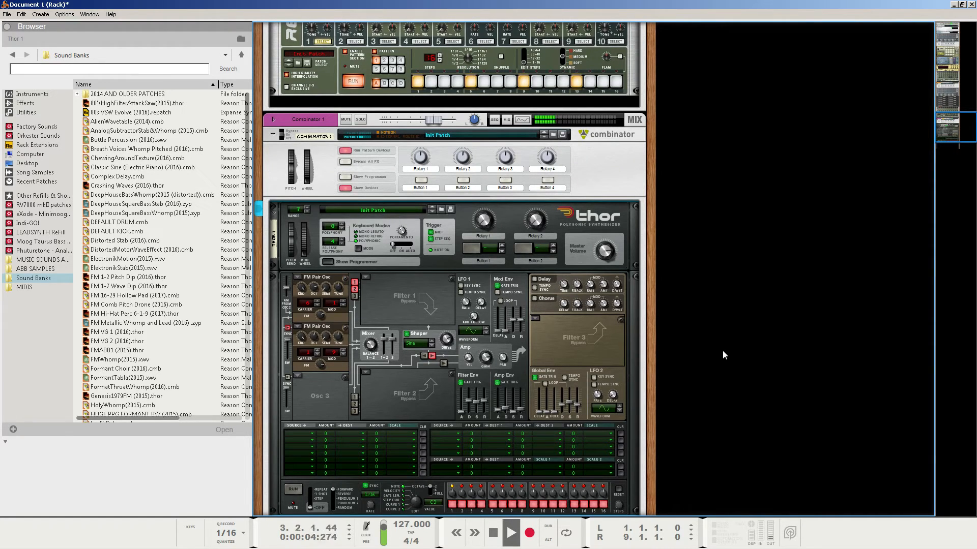
key("space")
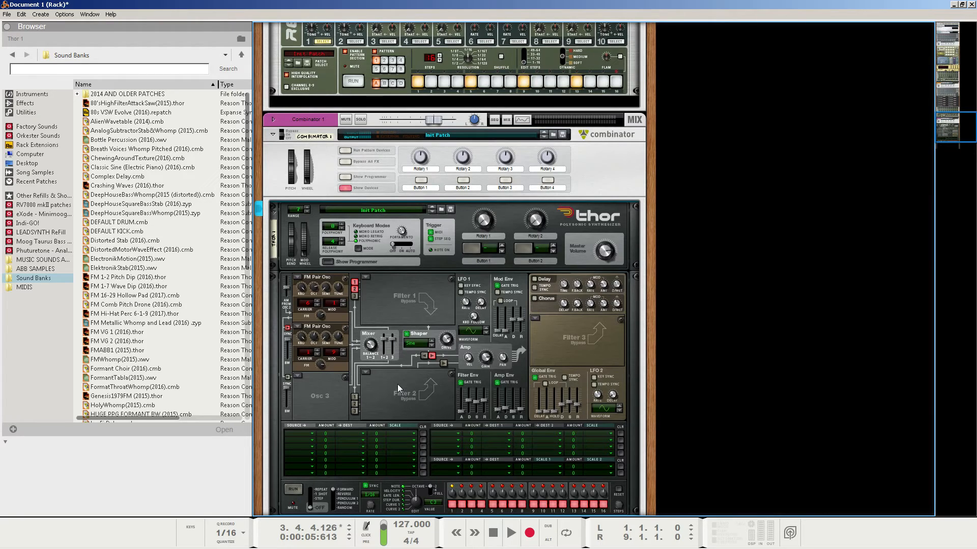
Step: In the first modulation row, route Osc 1 to Osc 1 FM Amt with an amount of 100
left_click(292, 432)
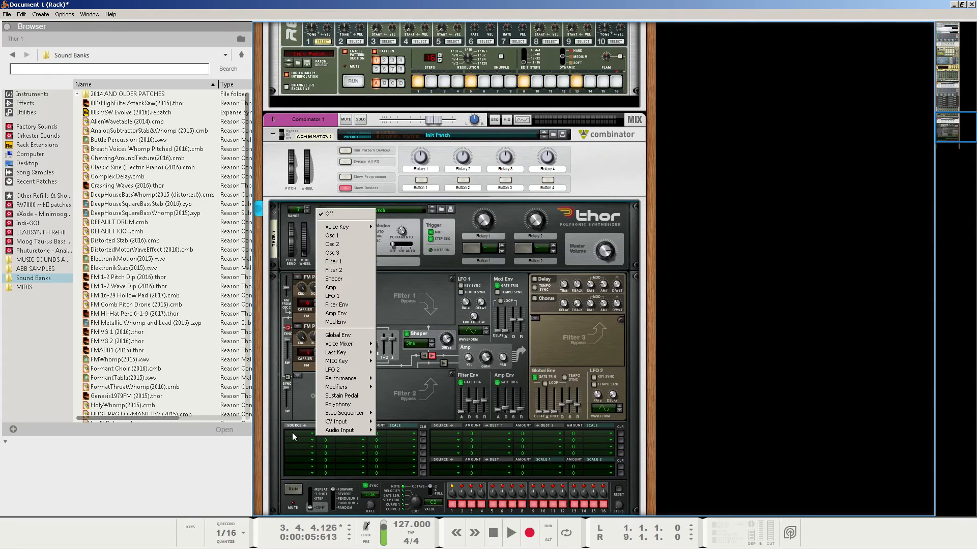
left_click(331, 237)
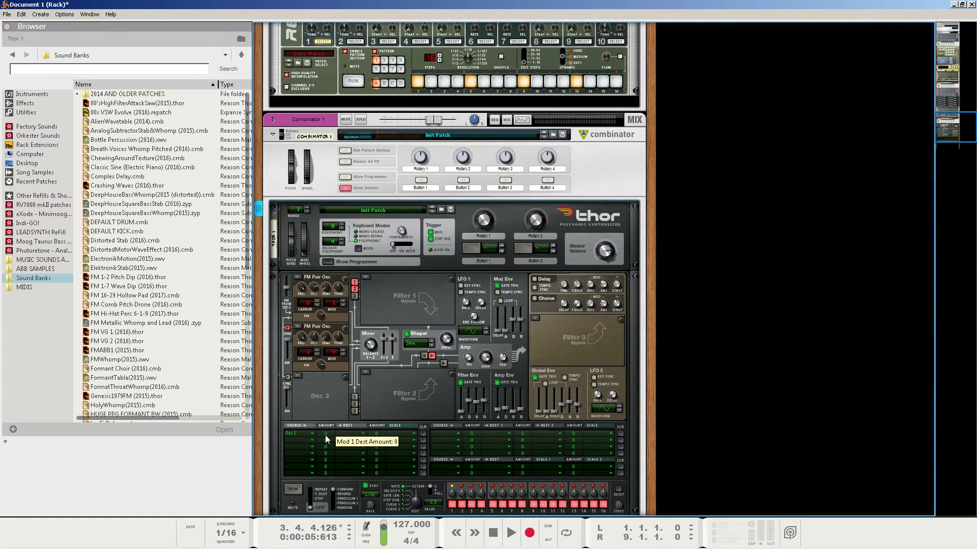
left_click_drag(325, 435, 348, 426)
left_click(344, 433)
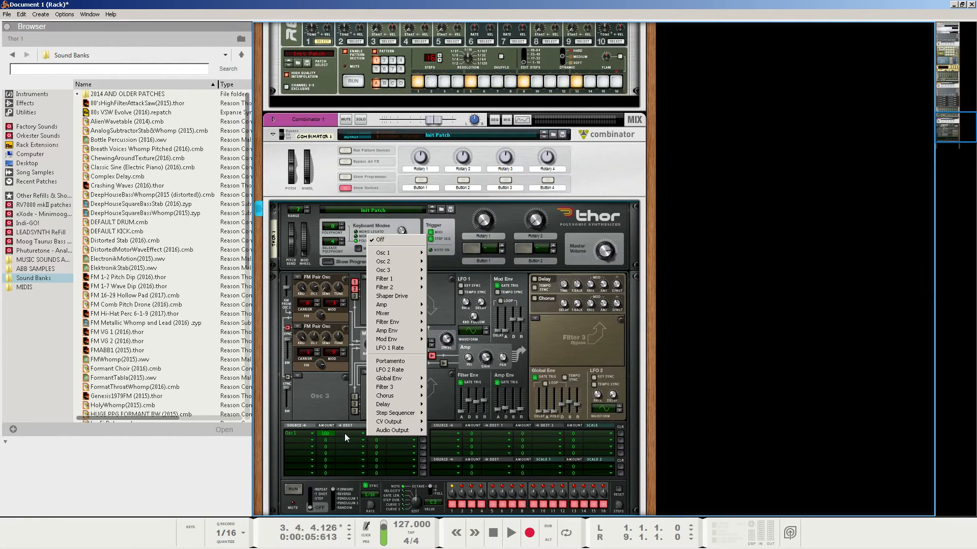
mouse_move(405, 262)
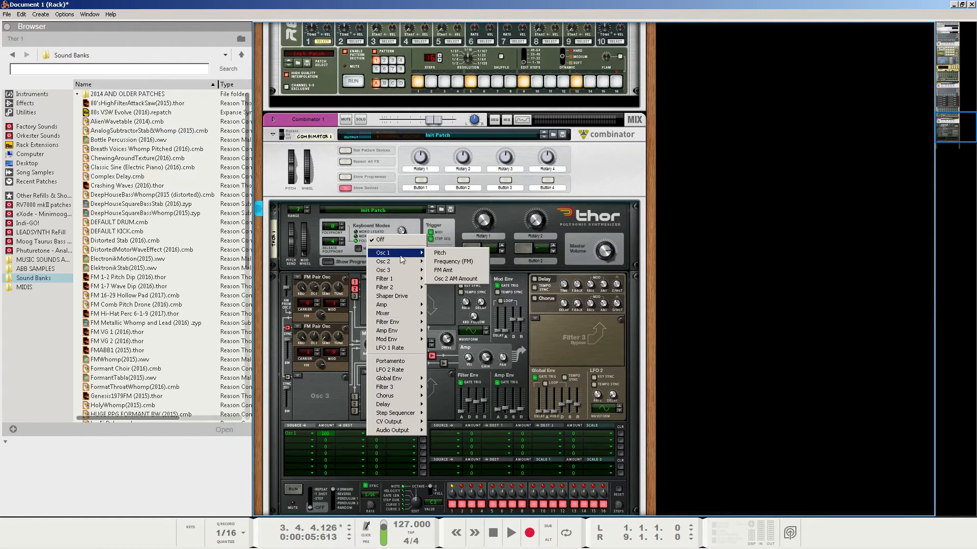
left_click(447, 267)
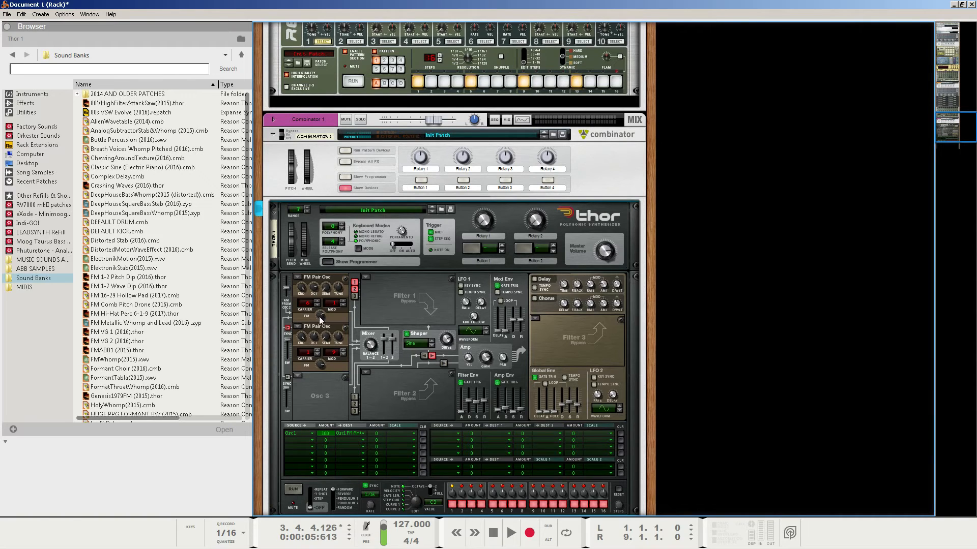
mouse_move(319, 316)
mouse_move(287, 290)
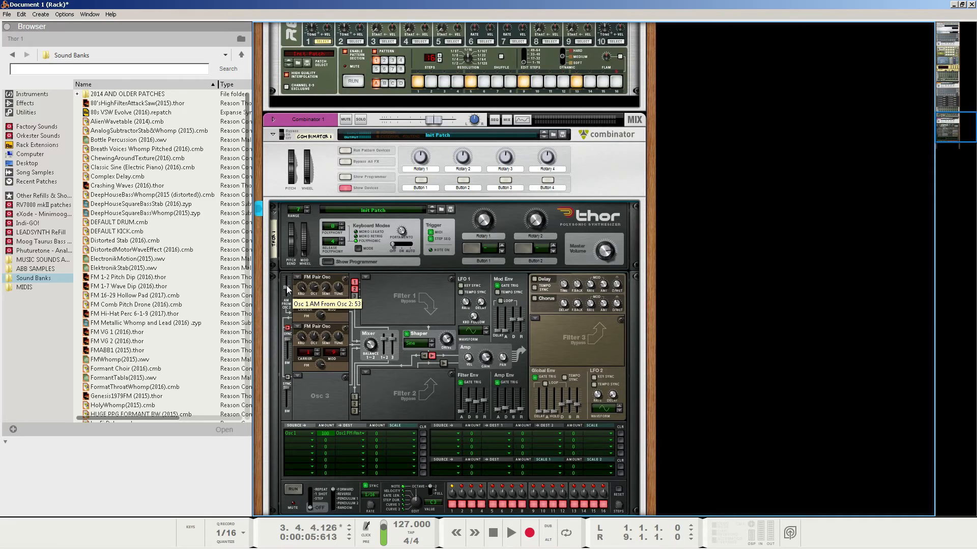
Step: In the second modulation row, route Osc 1 to Osc 2 FM Amt with an amount of 100
left_click(293, 440)
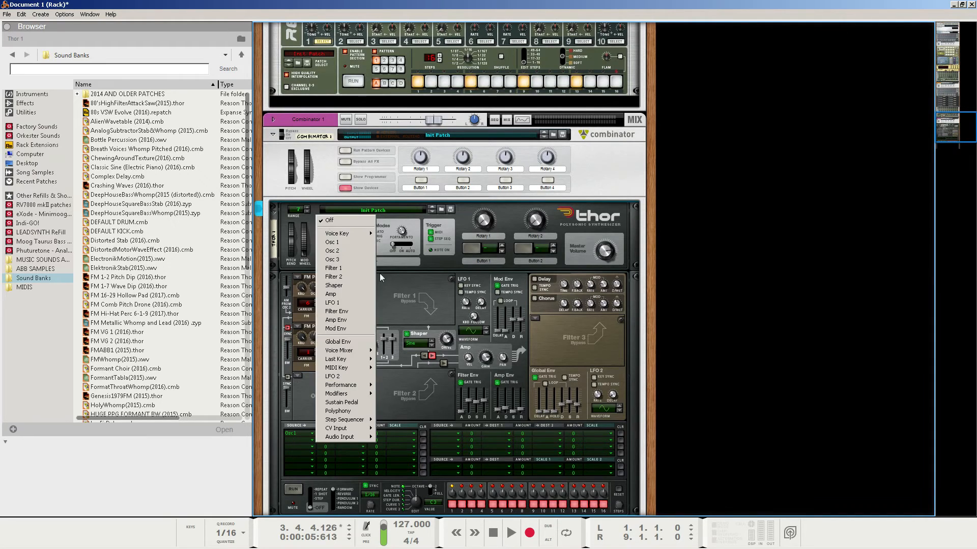
left_click(332, 242)
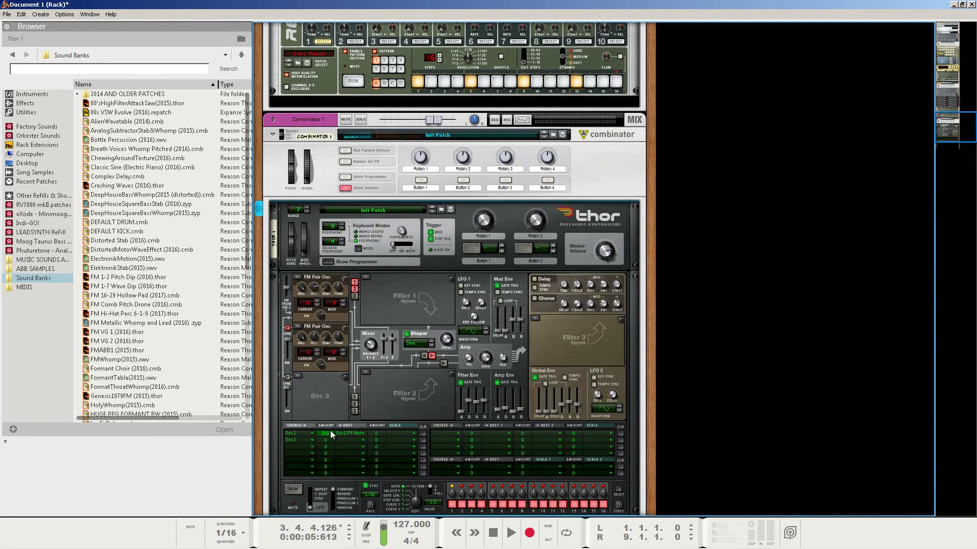
left_click_drag(327, 440, 350, 386)
left_click(345, 440)
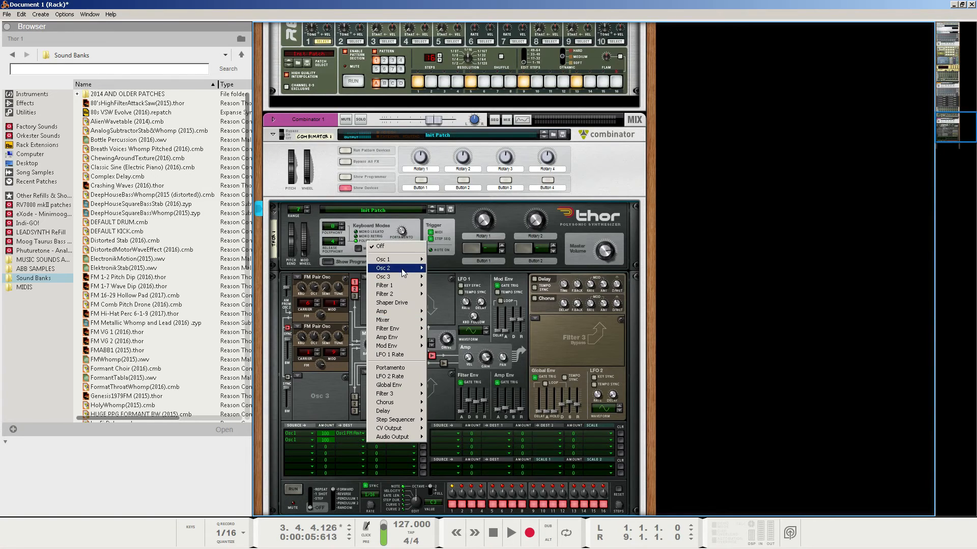
mouse_move(403, 273)
left_click(436, 286)
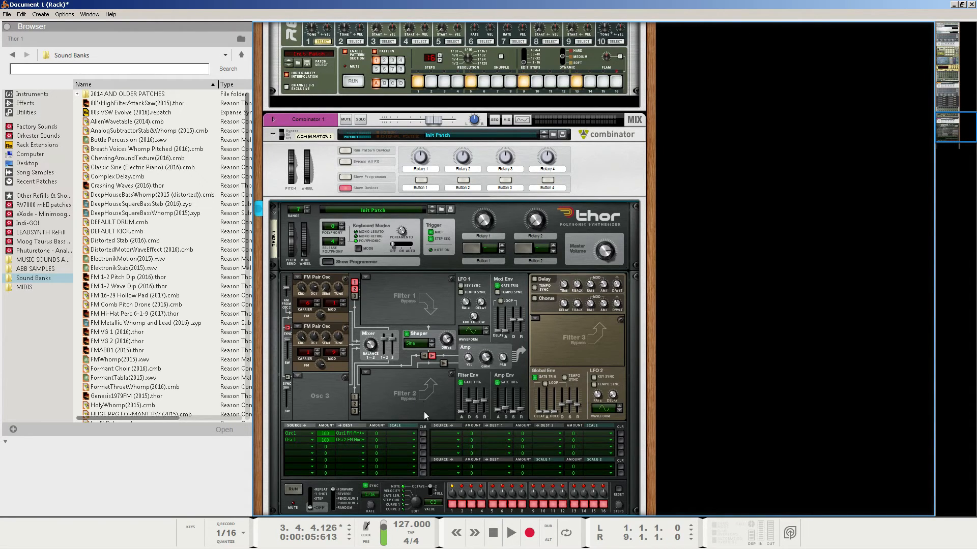
Step: Audition the part from the start with both FM modulation routings, stopping playback at the end
left_click(493, 533)
key("space")
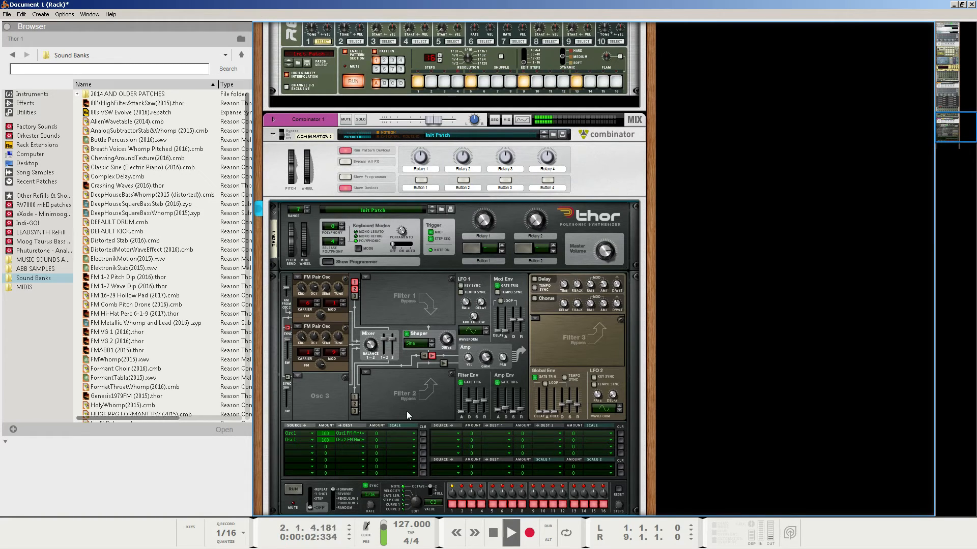
key("space")
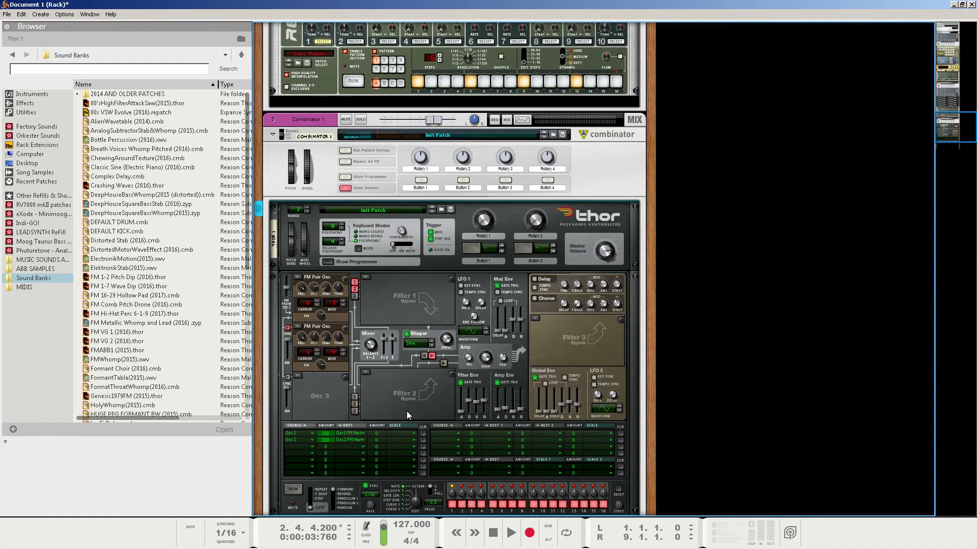
Step: Add a Scream 4 Distortion after the Thor inside the Combinator and reset the new device
scroll(396, 393, "down", 5)
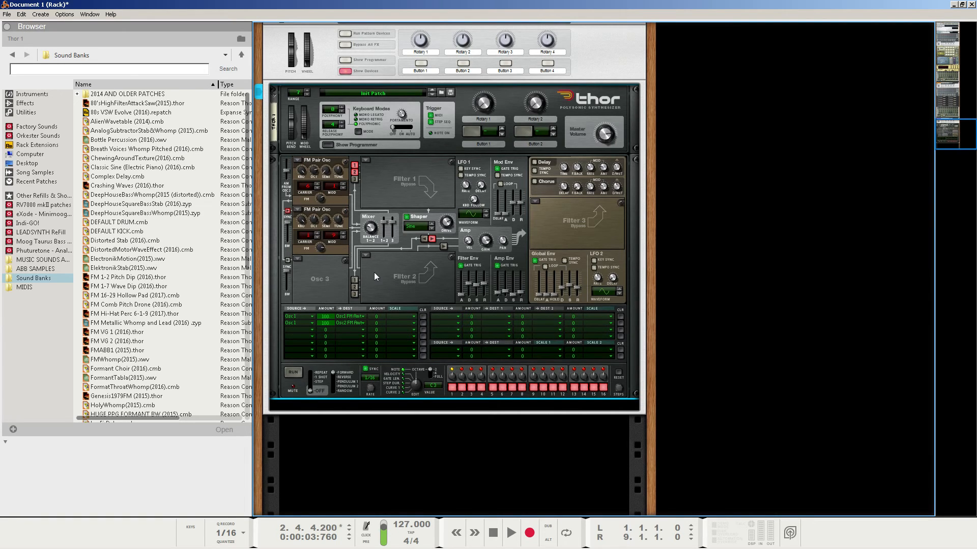
right_click(397, 276)
mouse_move(440, 366)
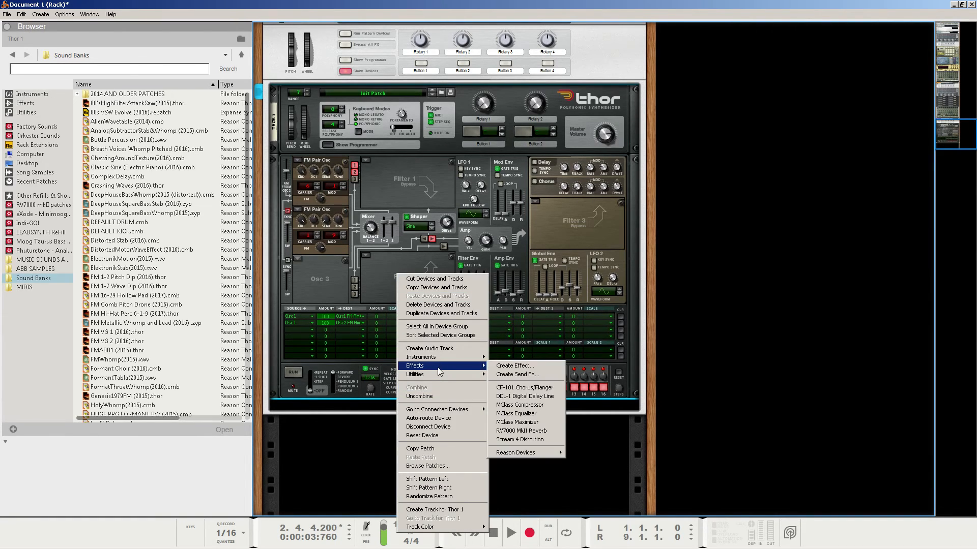
left_click(523, 441)
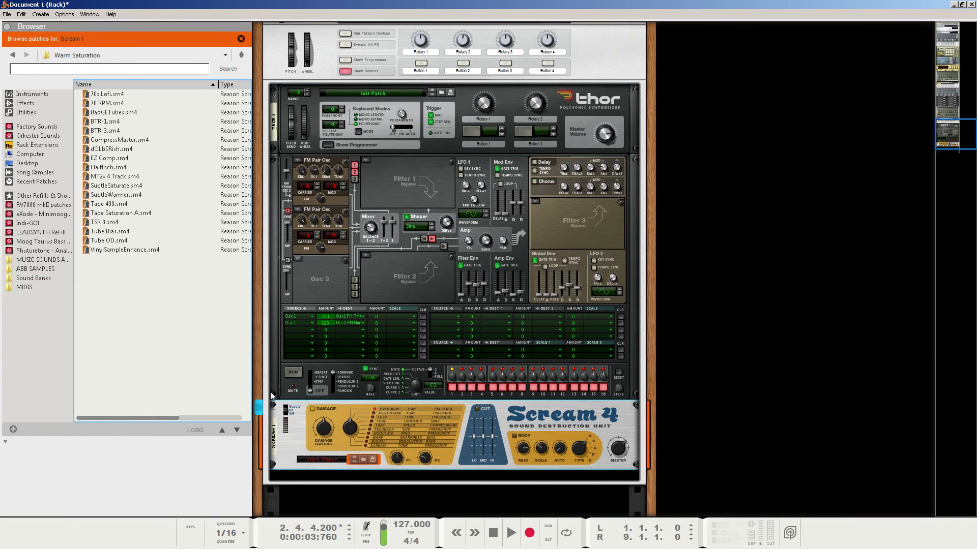
right_click(293, 440)
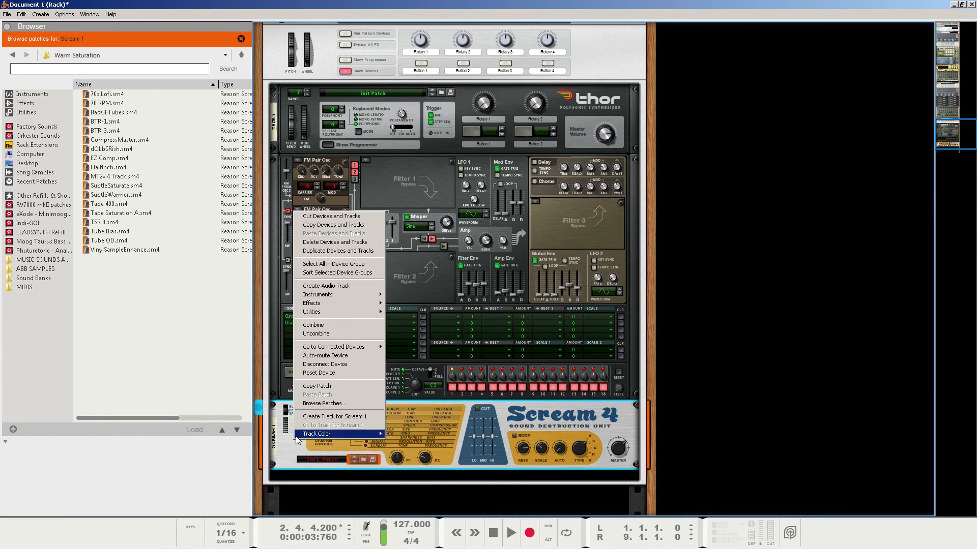
left_click(326, 373)
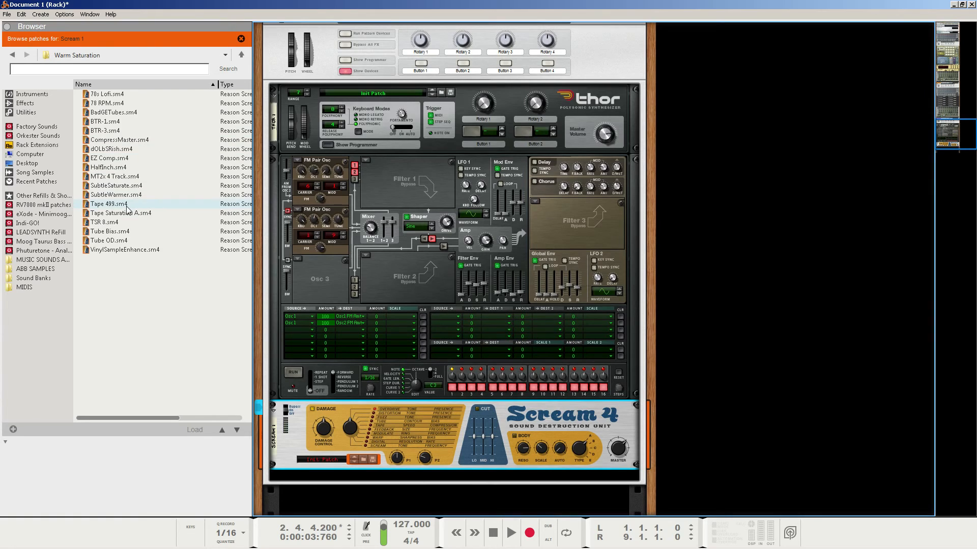
Step: Load the Tape 499 patch from Warm Saturation into the Scream 4 and audition the part from the start
left_click(109, 204)
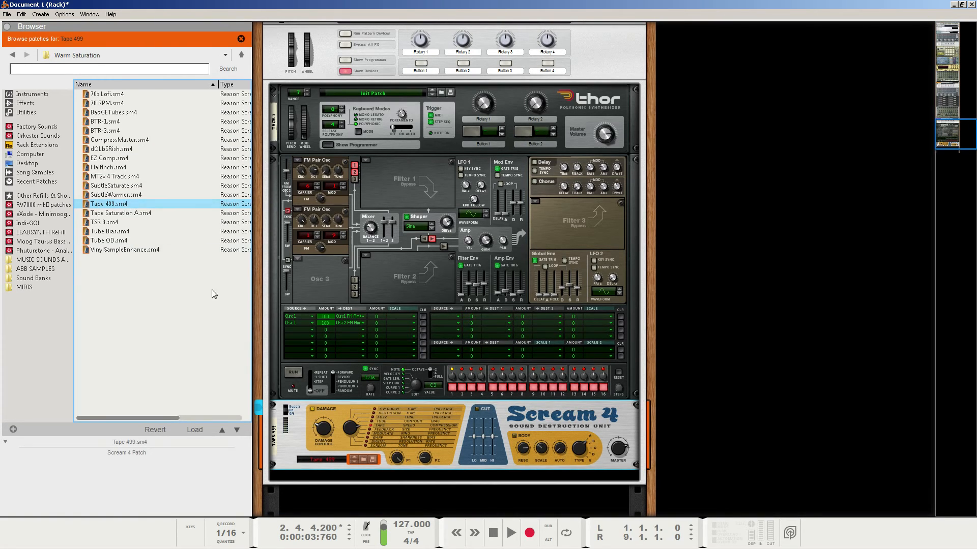
left_click(320, 433)
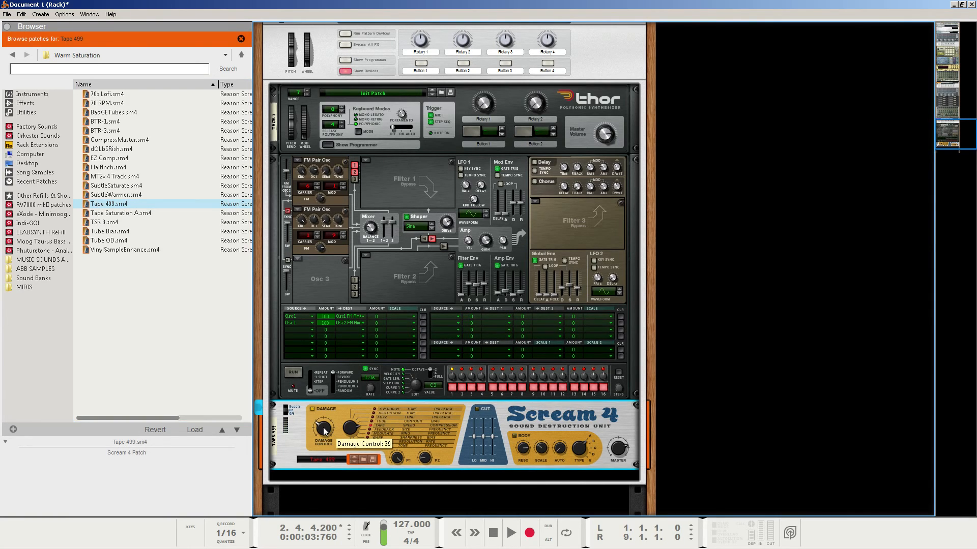
left_click(495, 535)
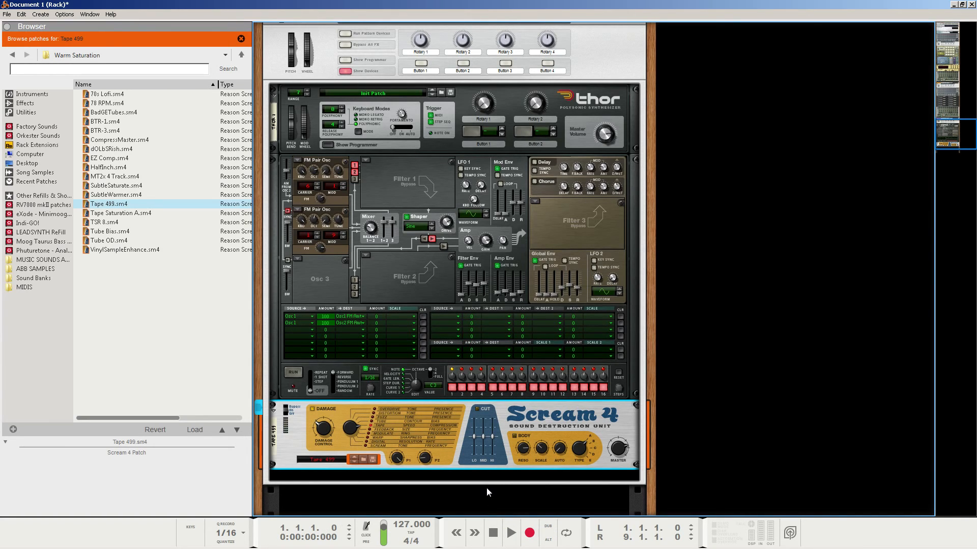
key("space")
Step: Save the Thor patch to the Desktop as "ABB Hi-Hat Thor Tutorial"
scroll(458, 447, "up", 3)
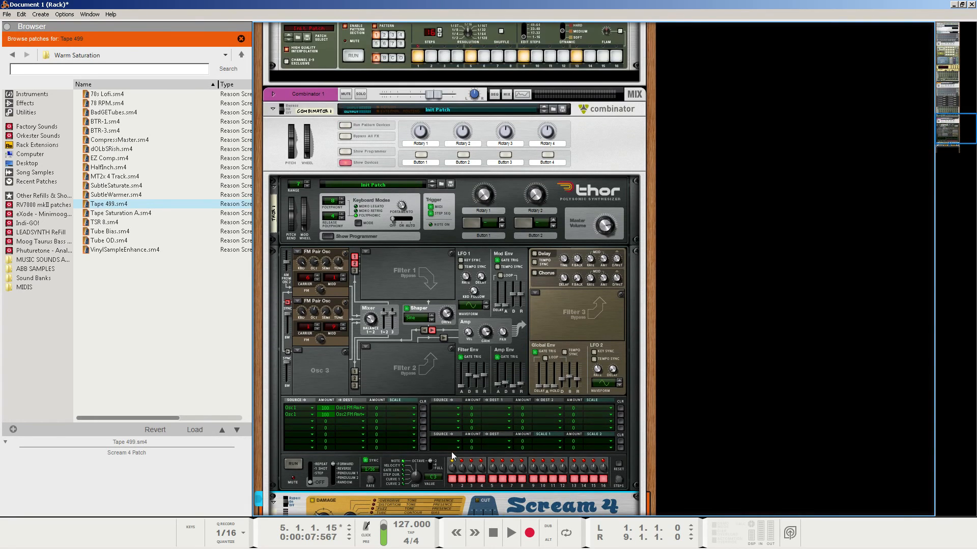
scroll(442, 428, "up", 2)
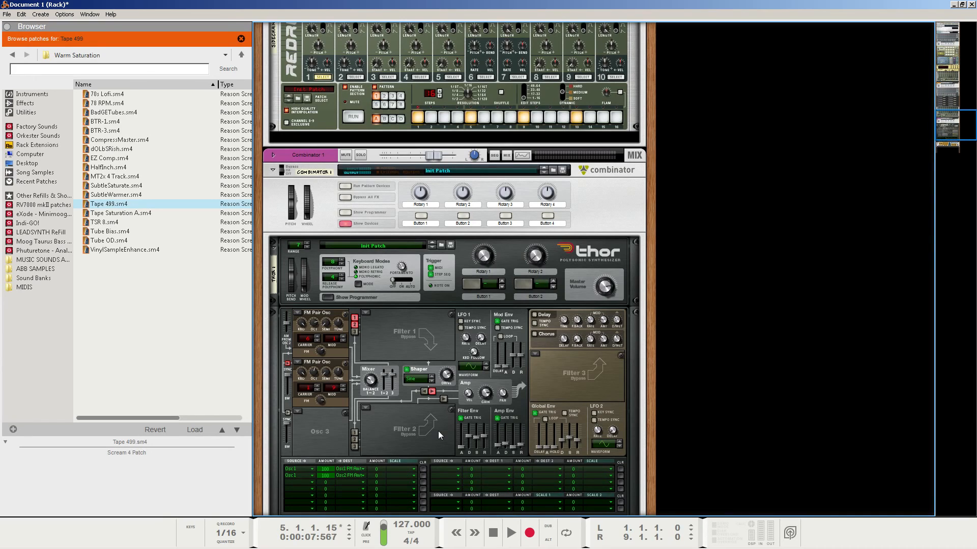
left_click(451, 245)
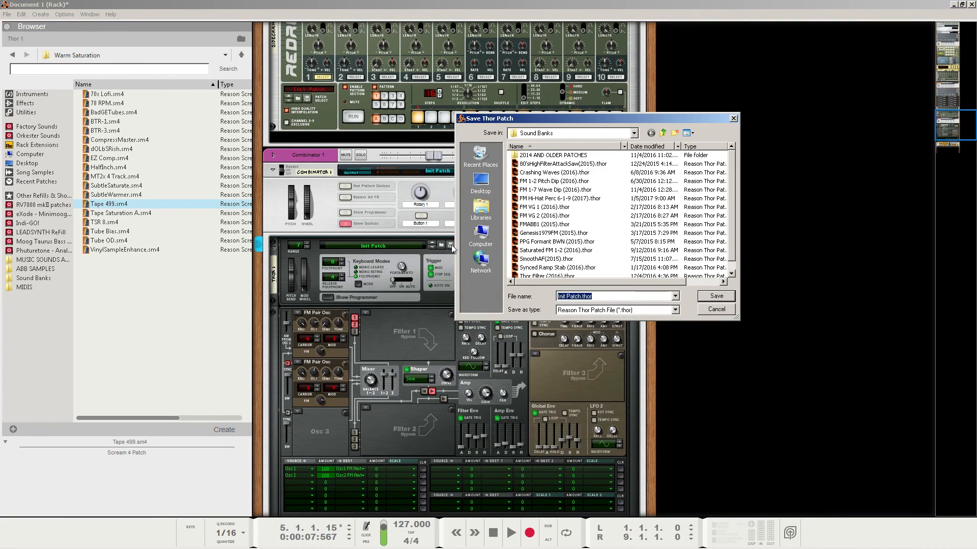
type("ABB Hi-Hat Thor Tutorial")
left_click(481, 182)
left_click(709, 298)
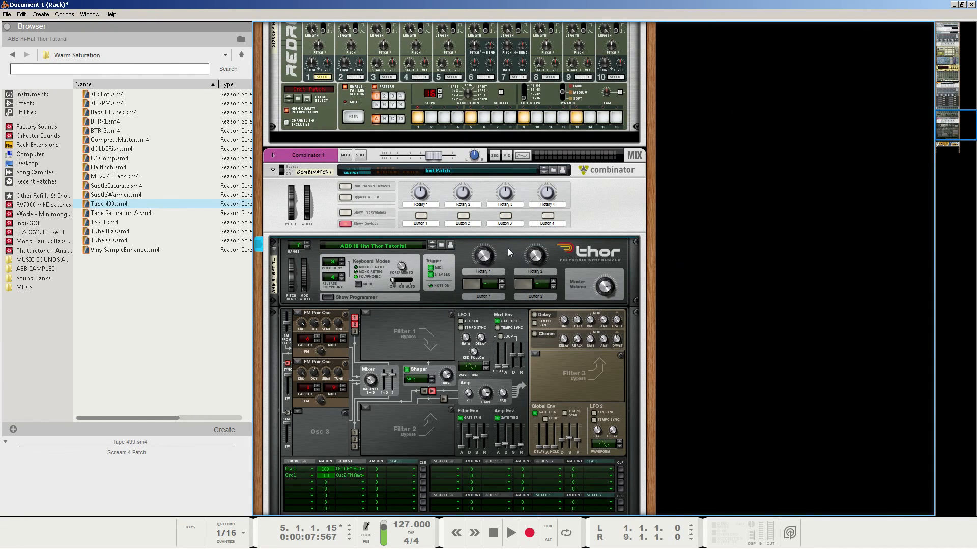
scroll(507, 248, "down", 3)
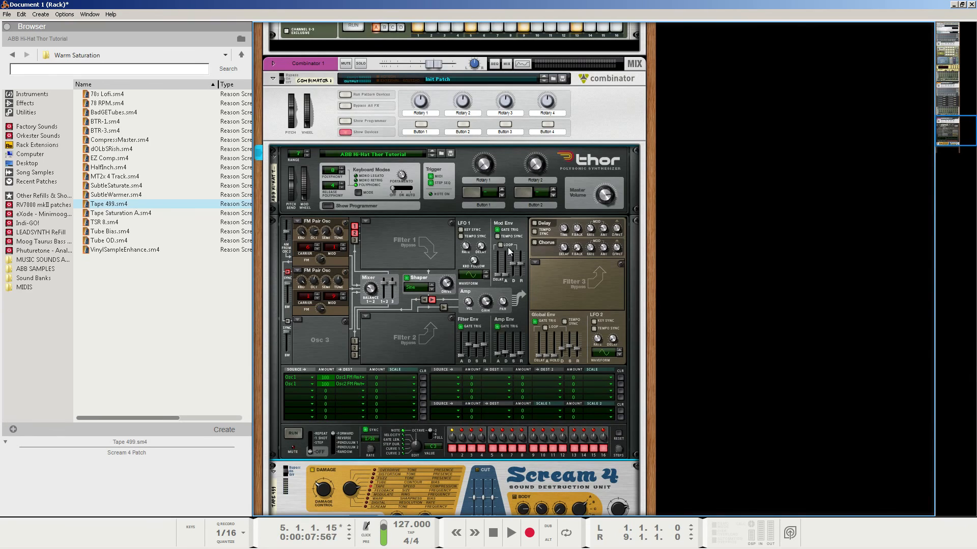
scroll(394, 242, "down", 3)
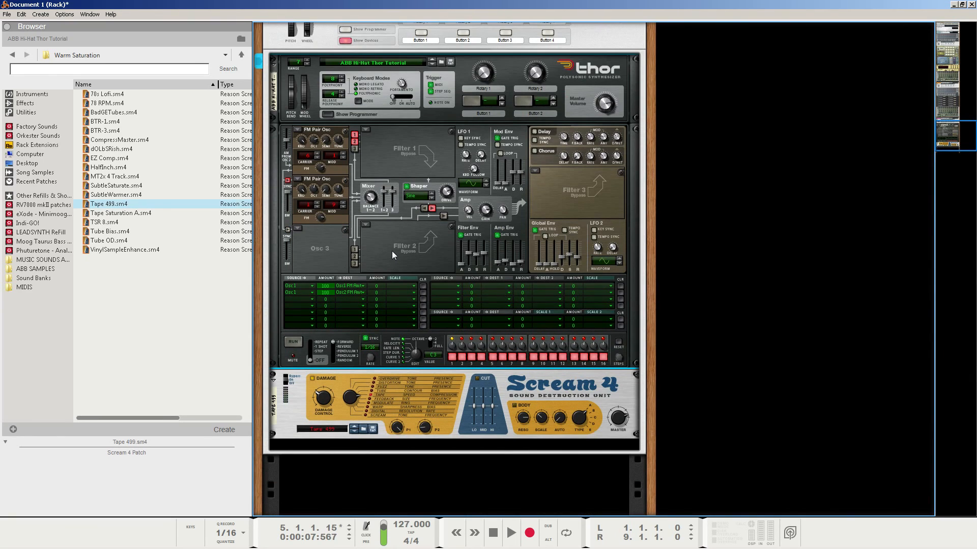